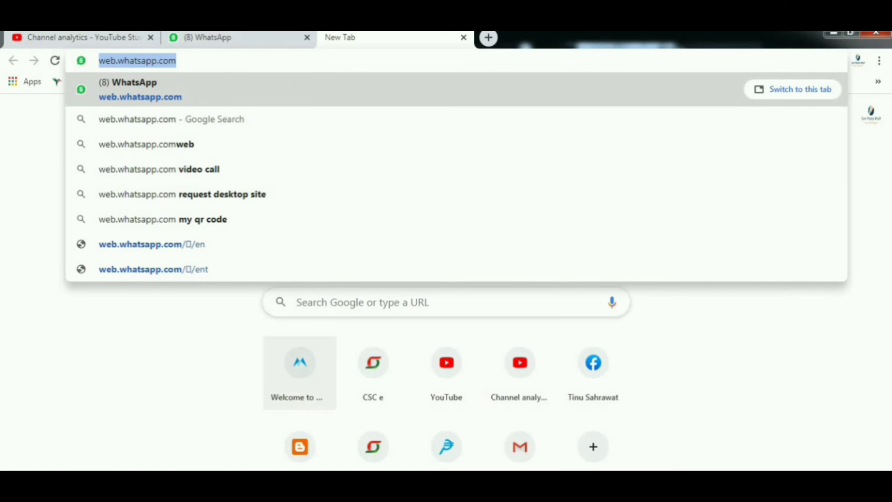
click(355, 483)
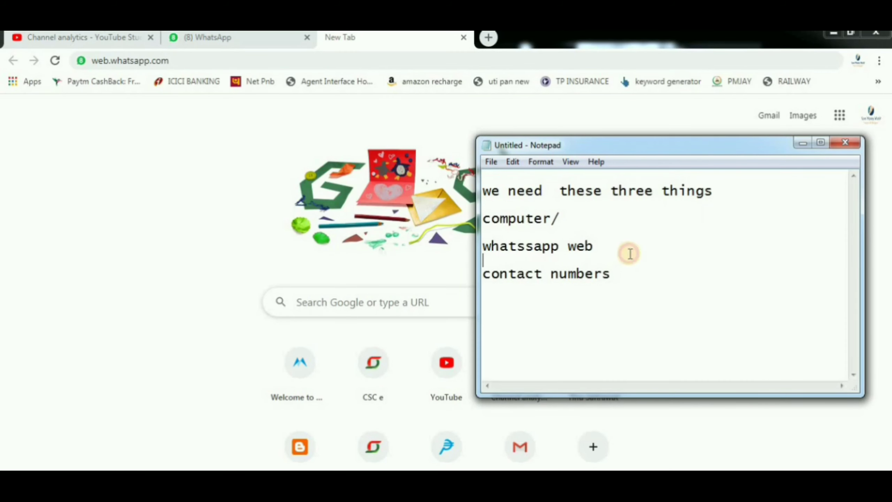
key(Return)
key(Return)
key(Up)
text(https://web.whatsapp.com/)
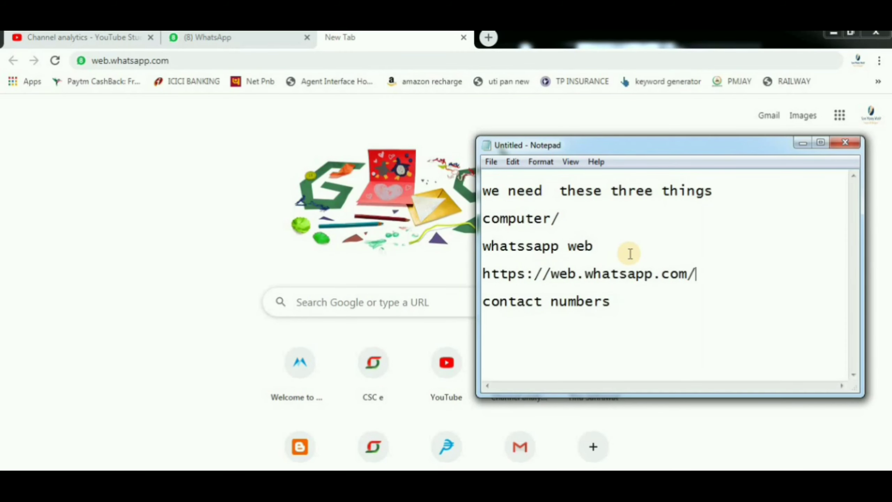
drag(635, 304, 485, 306)
click(631, 321)
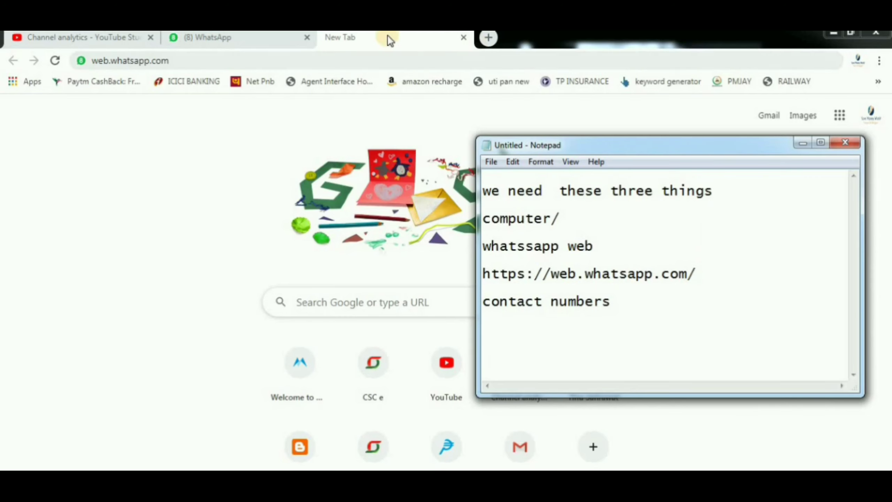
Switch to WhatsApp Web, search the chats for "icic" and view the participant list of the ICICI GlobalLinker group.
click(253, 38)
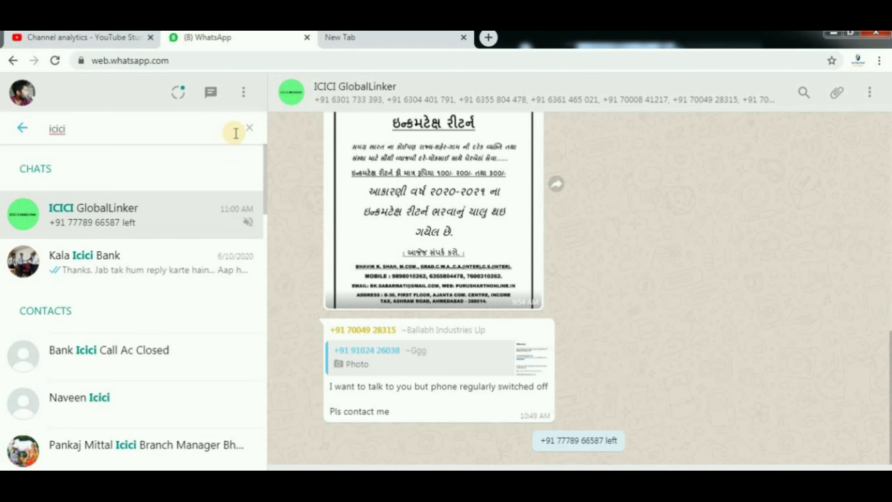
click(250, 128)
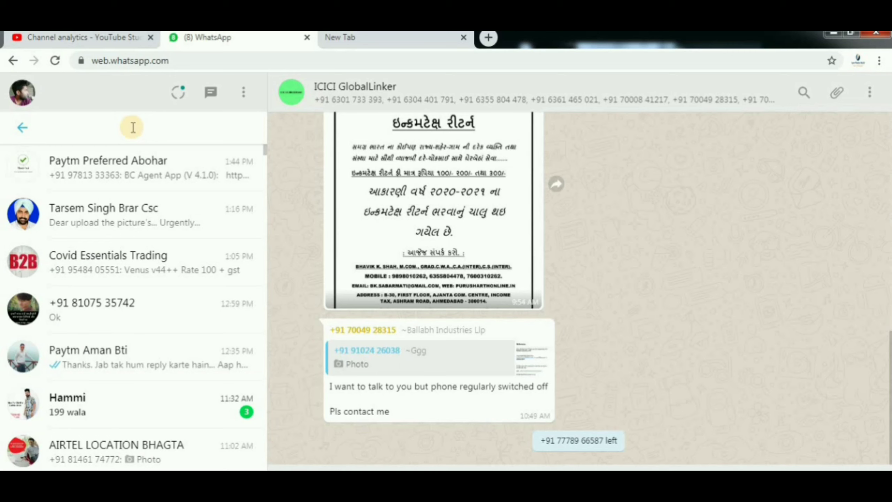
text(icic)
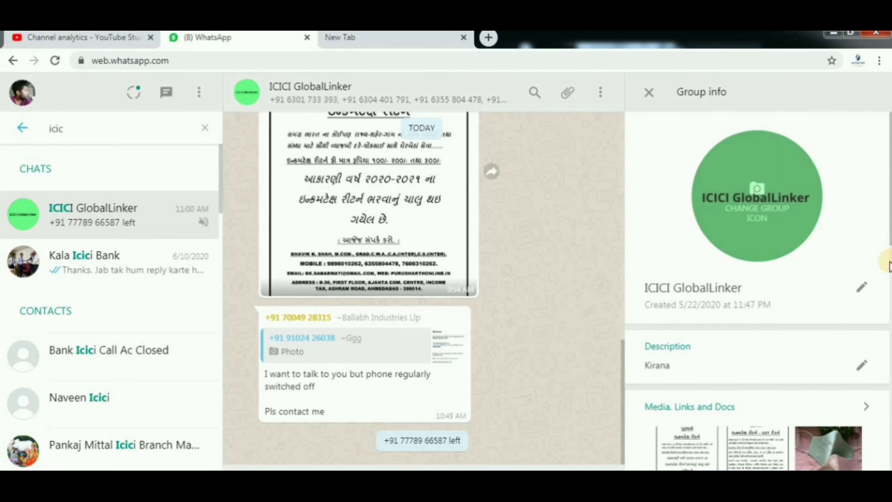
scroll(888, 260, down, 5)
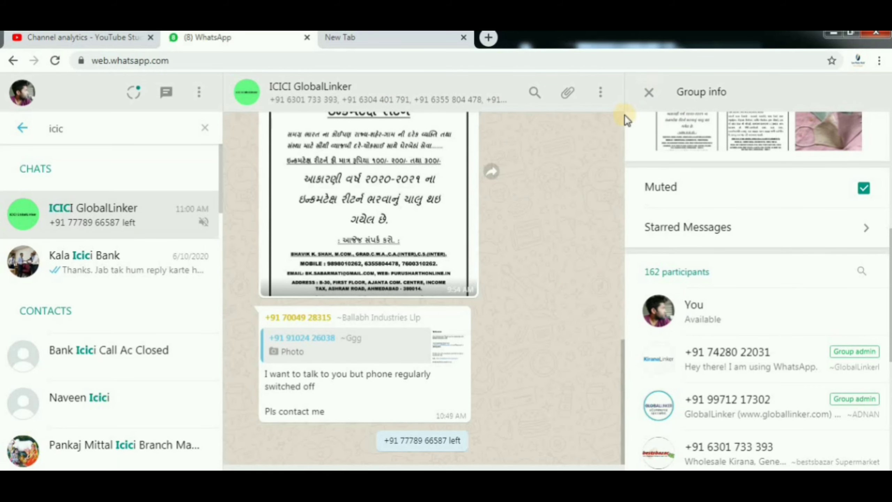
click(649, 93)
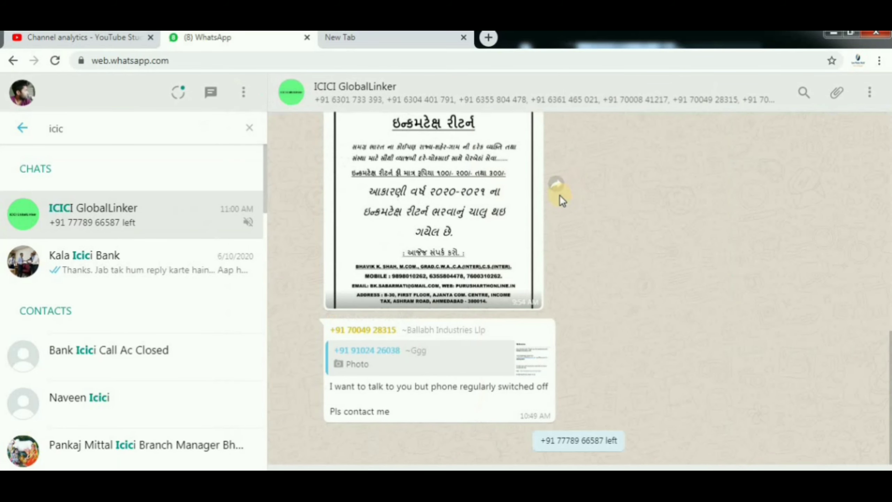
Inspect the participant numbers in the ICICI GlobalLinker chat header, copy their span element from the page code and close the developer tools.
right_click(435, 101)
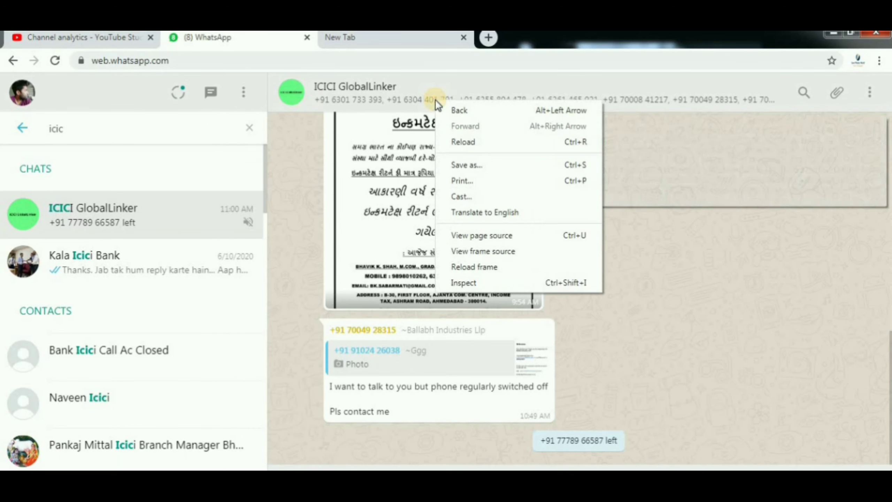
click(470, 281)
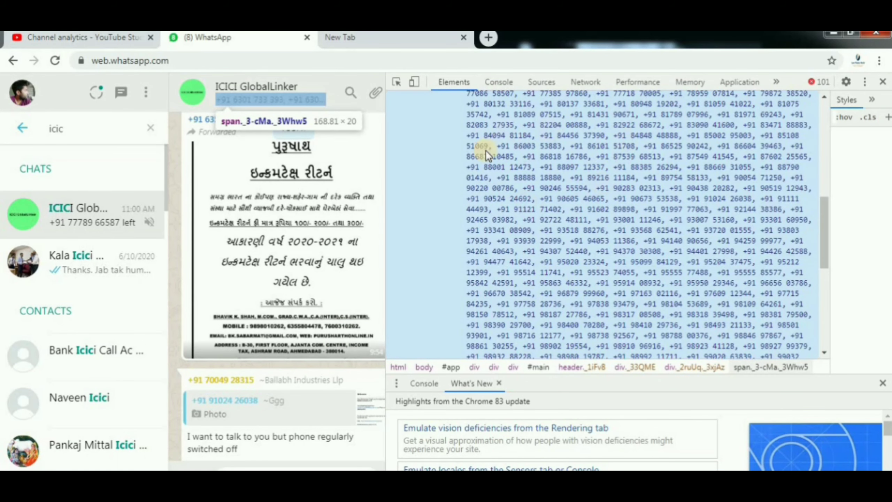
right_click(549, 159)
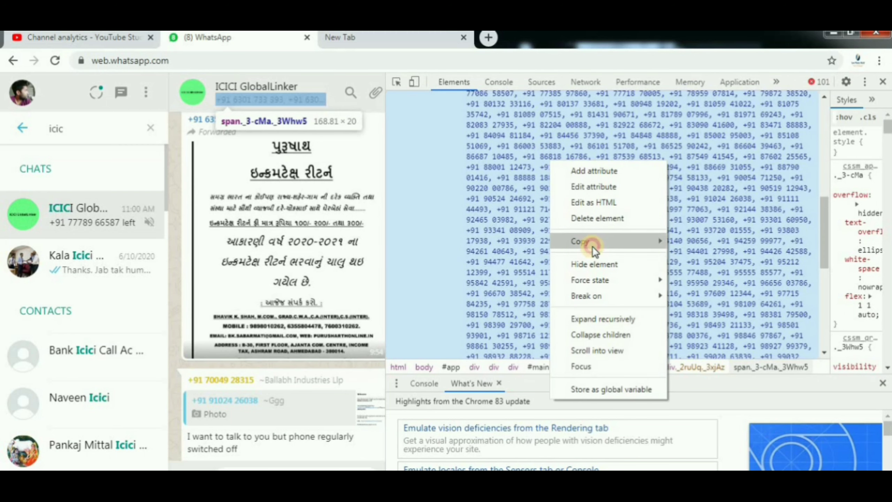
mouse_move(592, 245)
click(701, 255)
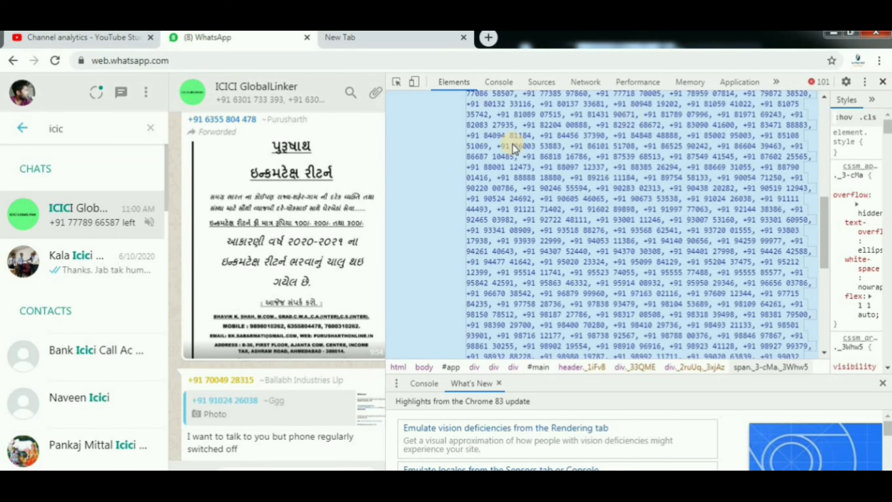
click(882, 82)
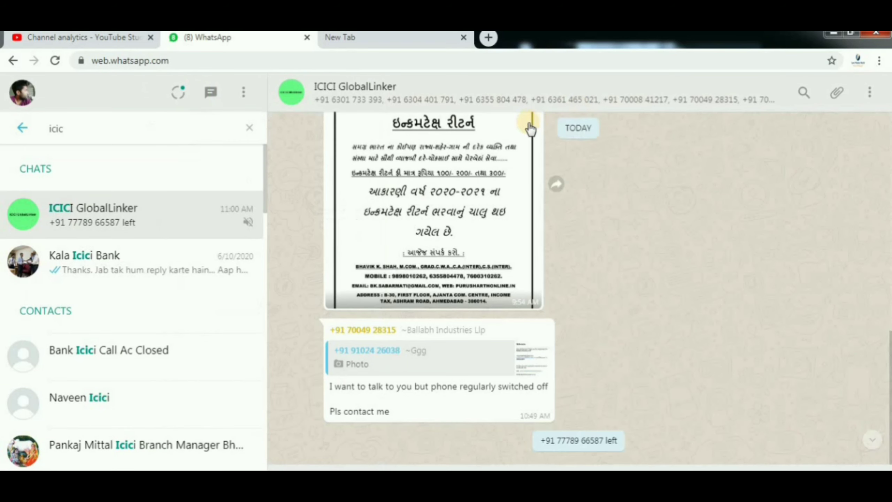
Open Microsoft Excel 2007 with a maximized blank workbook and paste the copied participant numbers into cell A1.
click(17, 488)
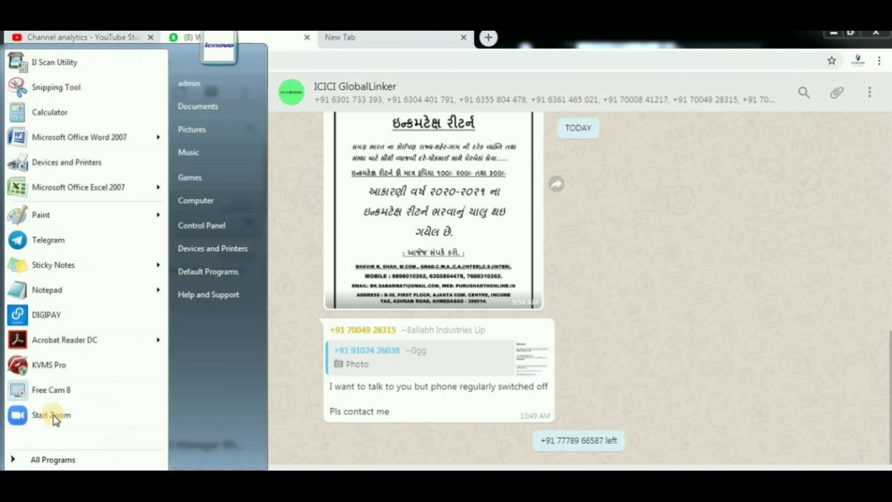
click(72, 188)
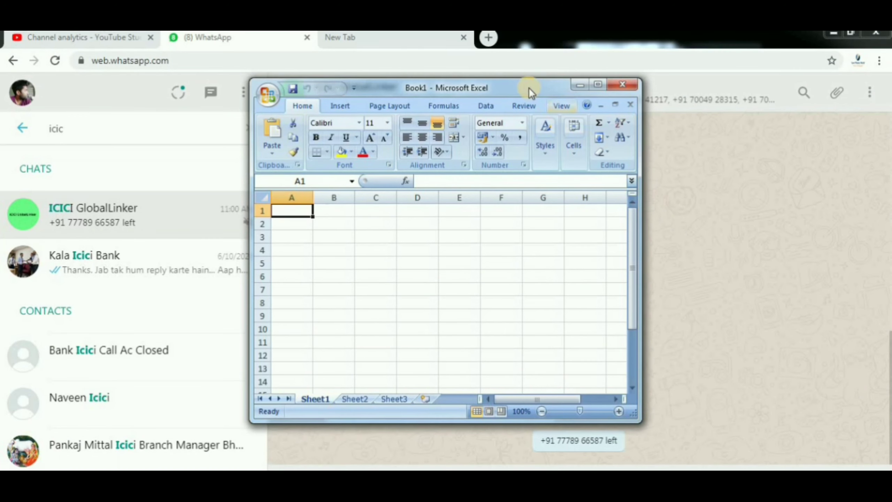
double_click(529, 87)
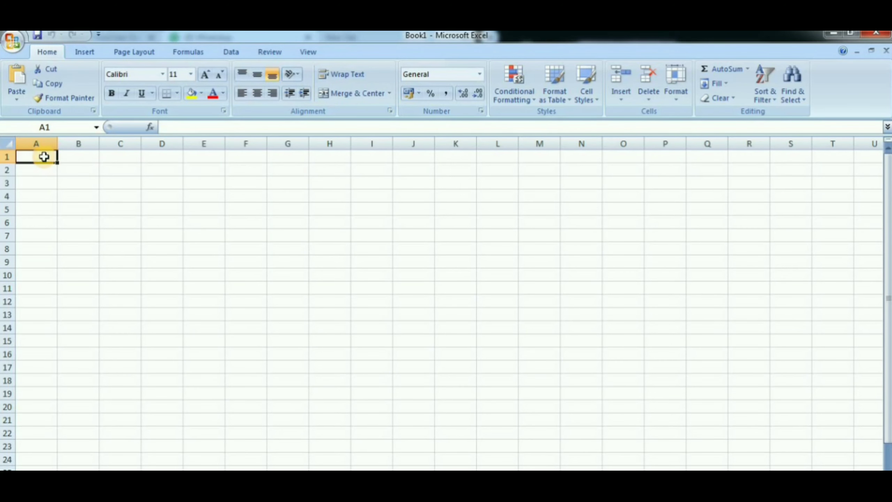
key(ctrl+v)
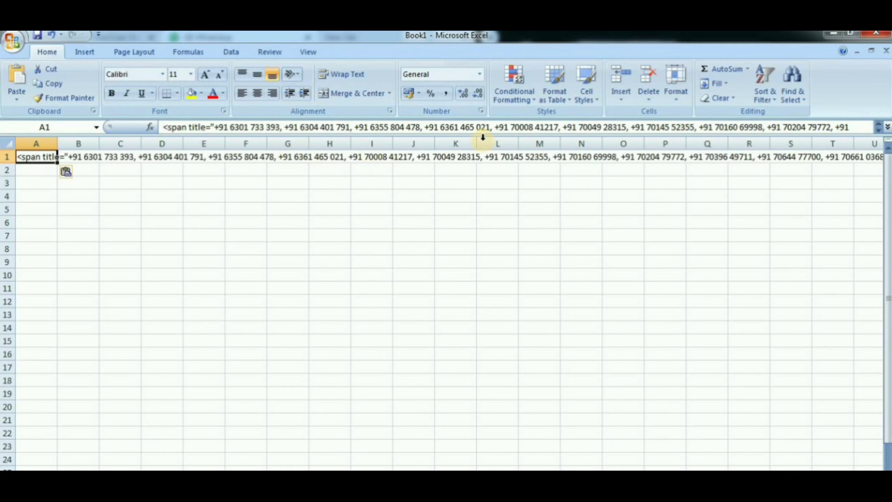
Remove the +91 country code from every number in cell A1 by replacing it with nothing.
click(431, 126)
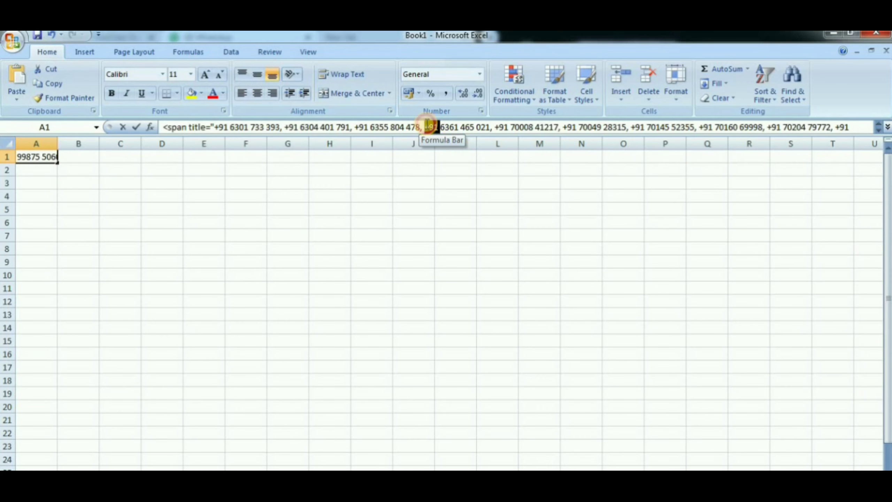
drag(430, 125, 425, 126)
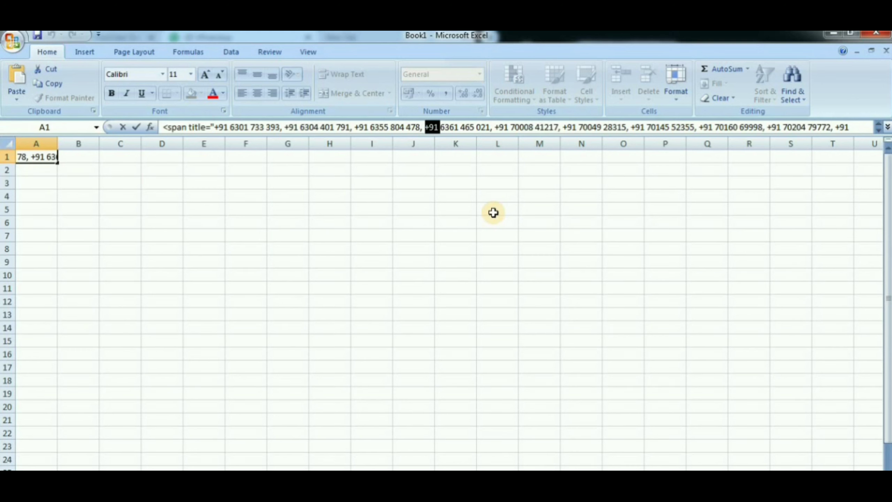
key(Escape)
key(ctrl+h)
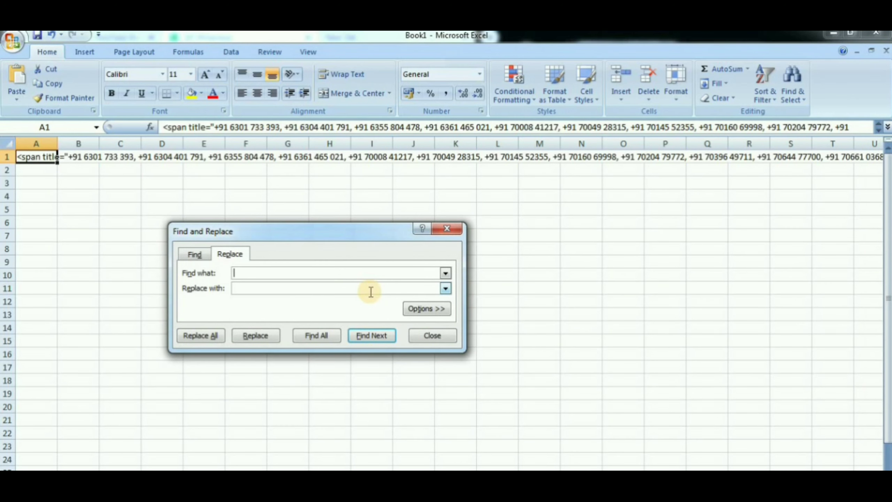
key(ctrl+v)
click(312, 333)
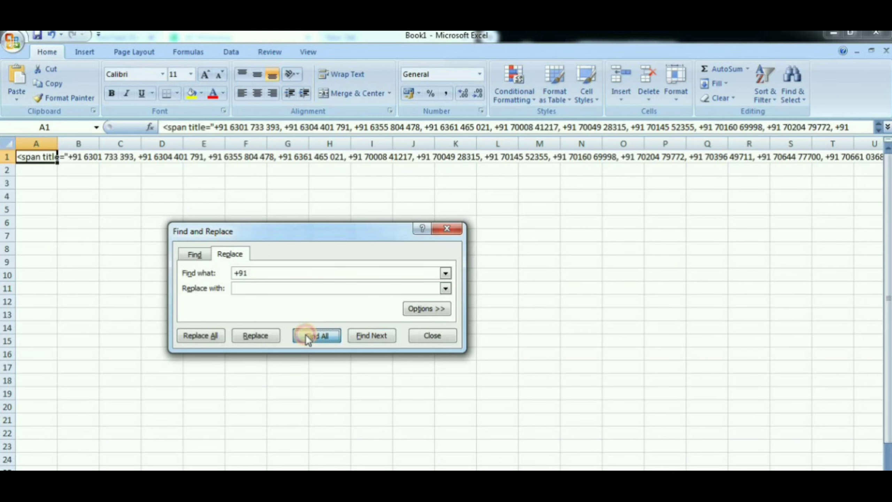
click(266, 337)
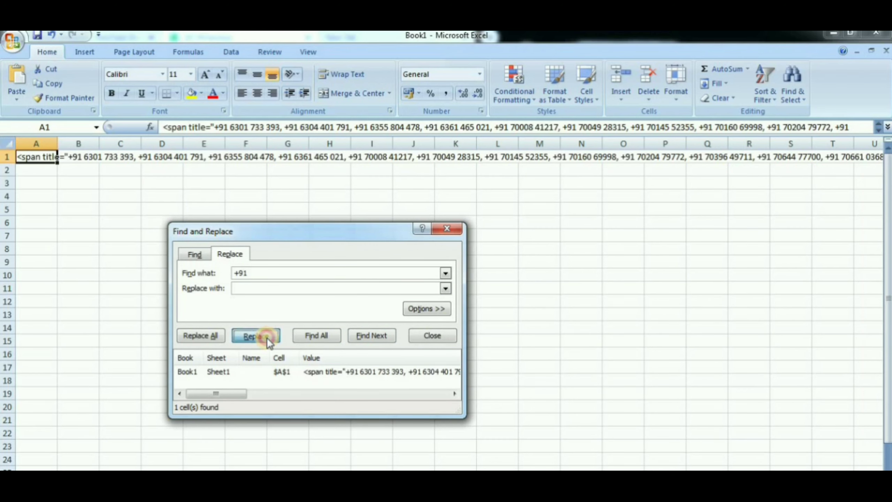
click(431, 334)
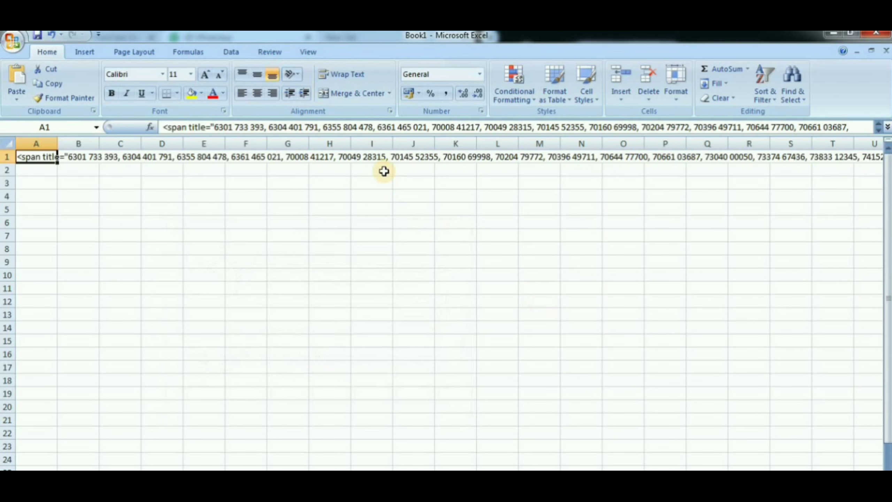
Remove all spaces from the number list in cell A1 by replacing a space with nothing.
click(512, 128)
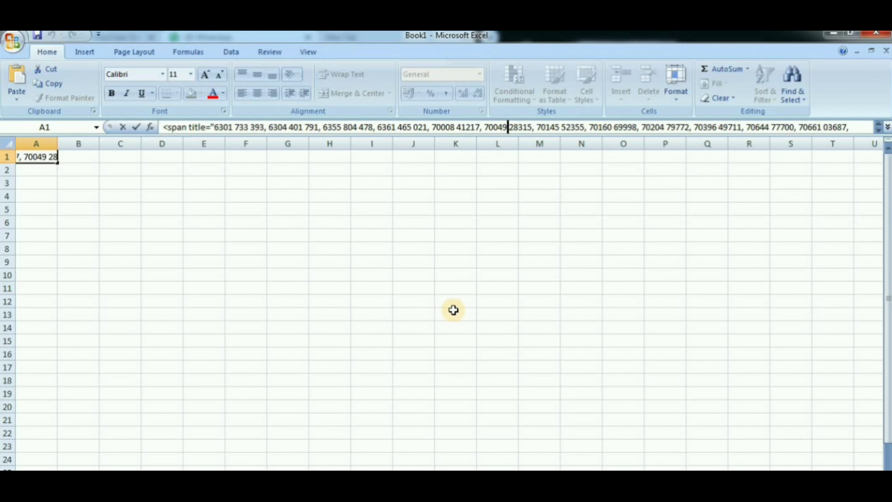
key(Escape)
key(ctrl+h)
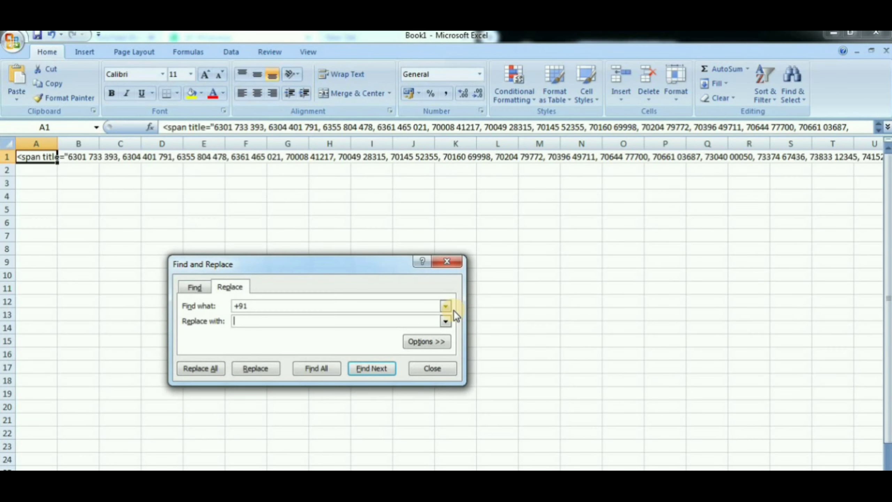
click(346, 306)
click(327, 368)
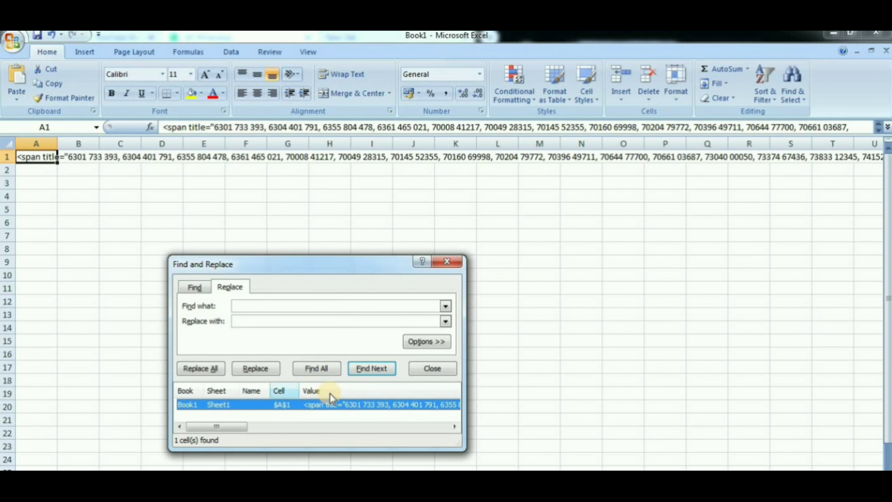
click(255, 368)
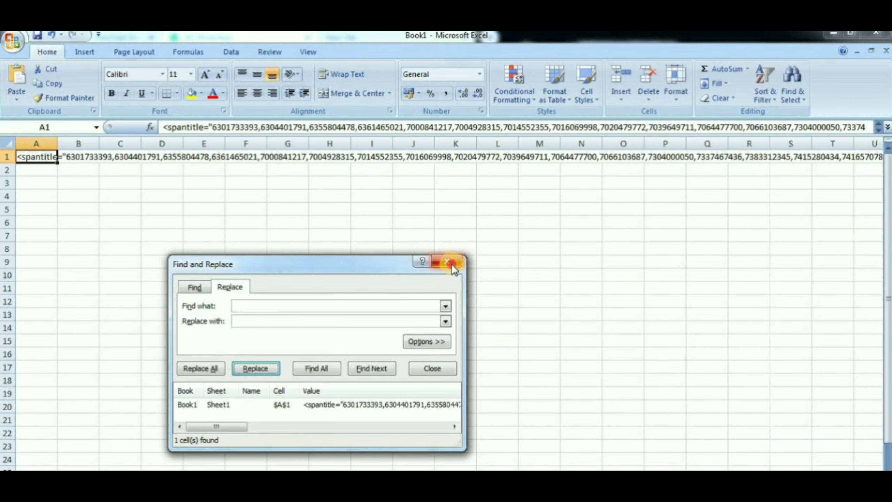
click(447, 262)
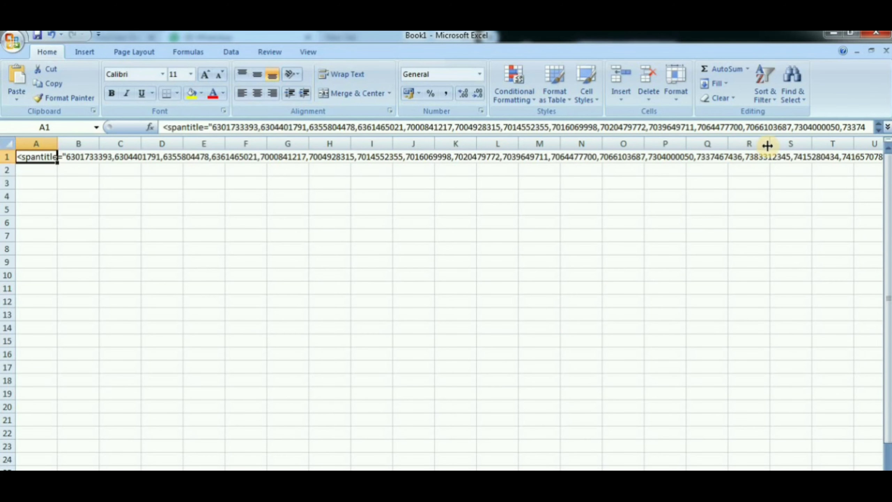
Split the number list in cell A1 into separate columns with Text to Columns, delimited by tab and comma.
right_click(38, 156)
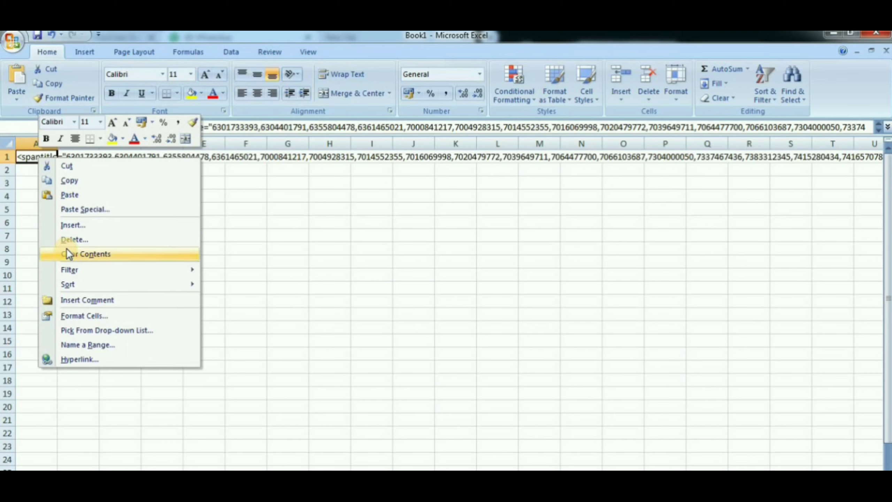
click(25, 154)
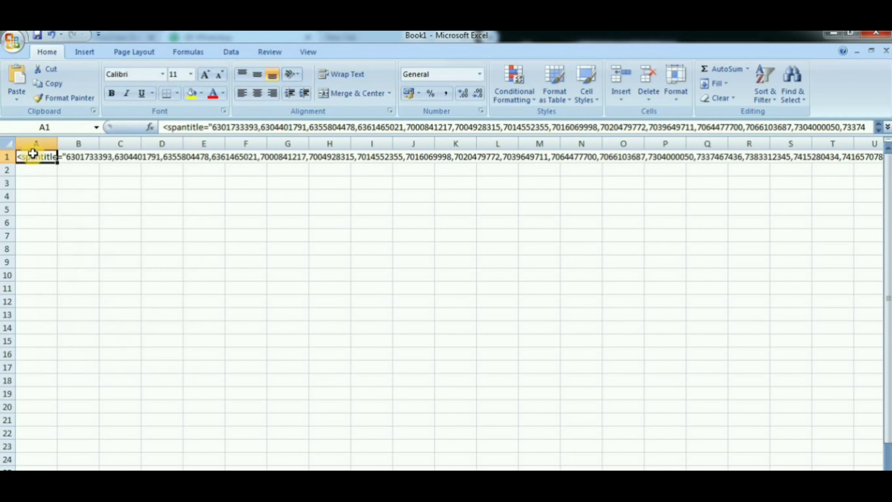
click(230, 49)
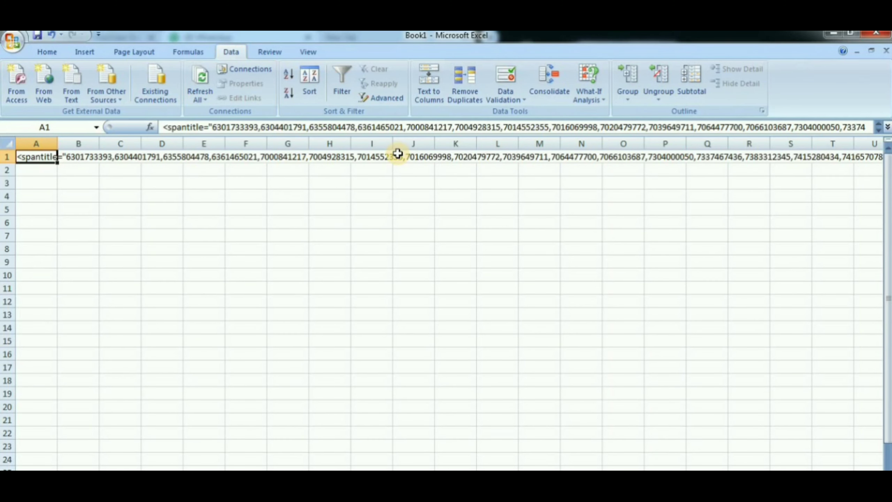
click(427, 84)
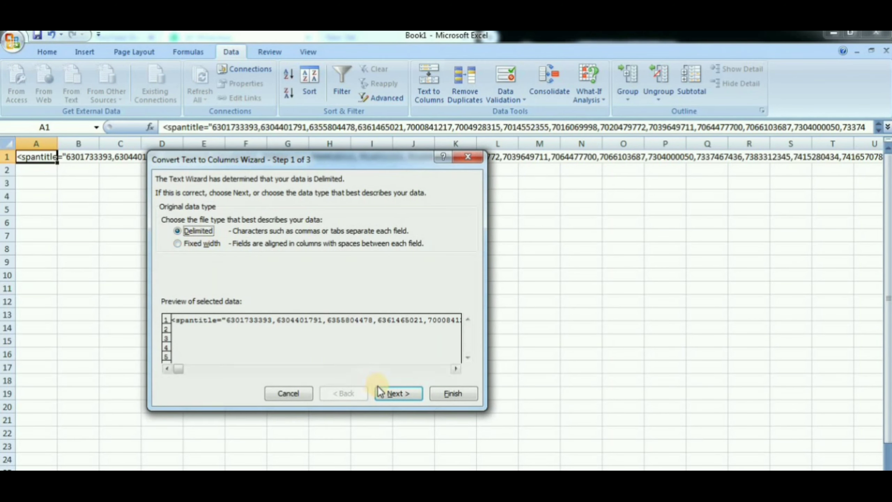
click(381, 392)
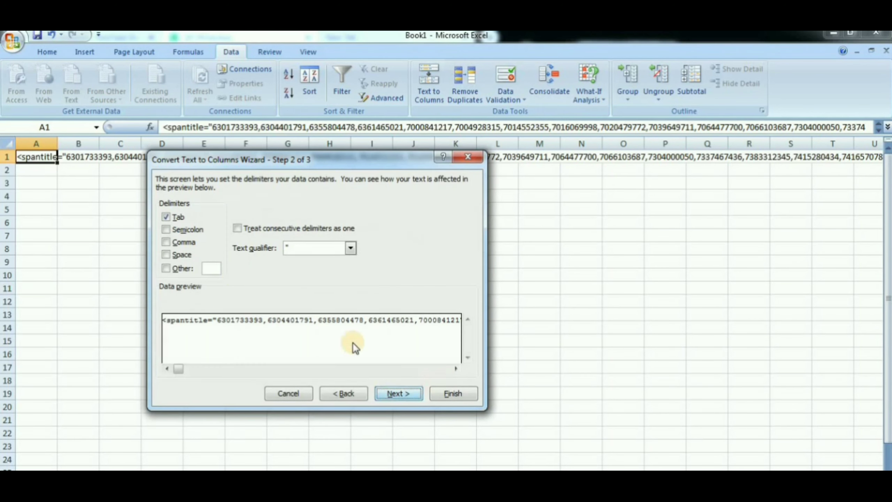
click(167, 255)
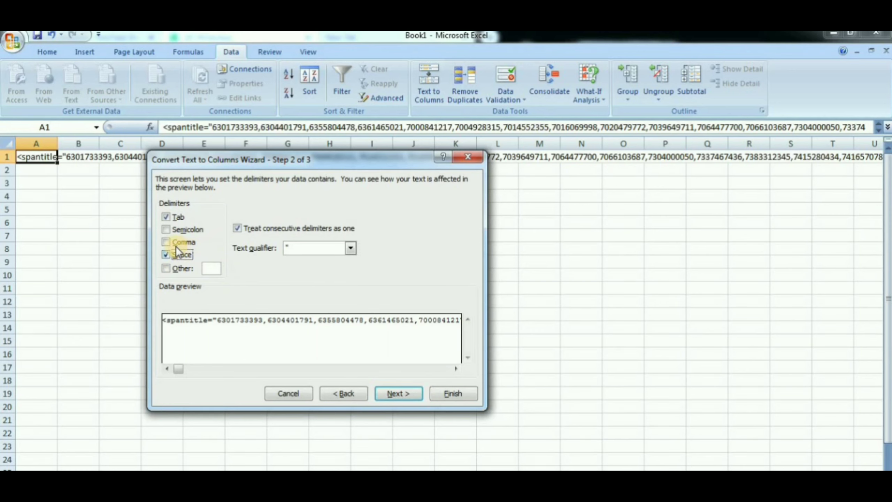
click(167, 241)
click(167, 254)
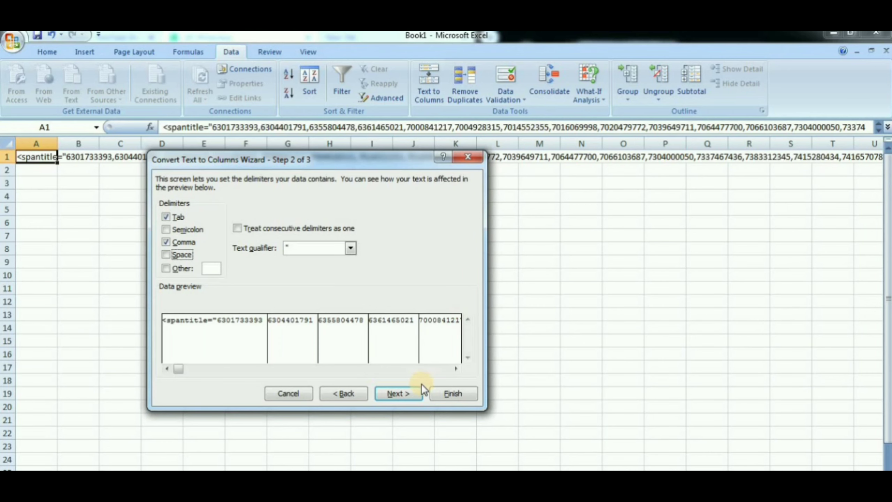
click(405, 391)
click(454, 393)
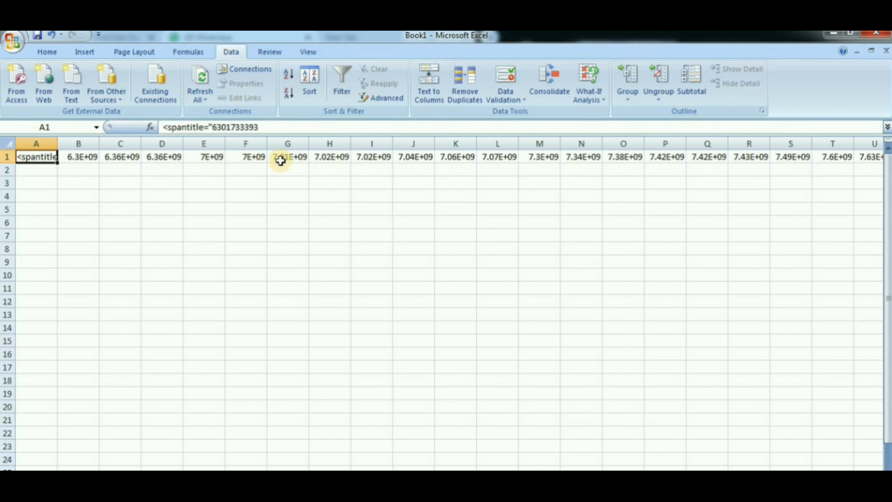
Try to copy only cell A1 to cell A4, and undo the paste.
right_click(23, 157)
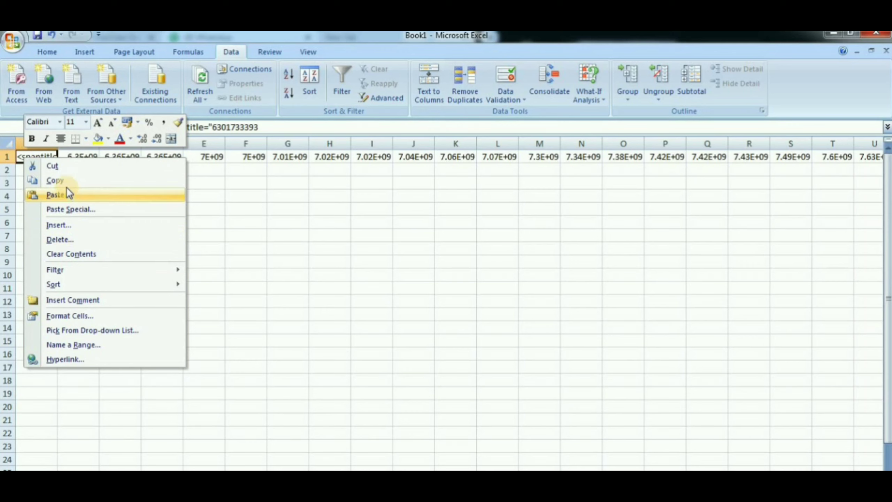
click(58, 180)
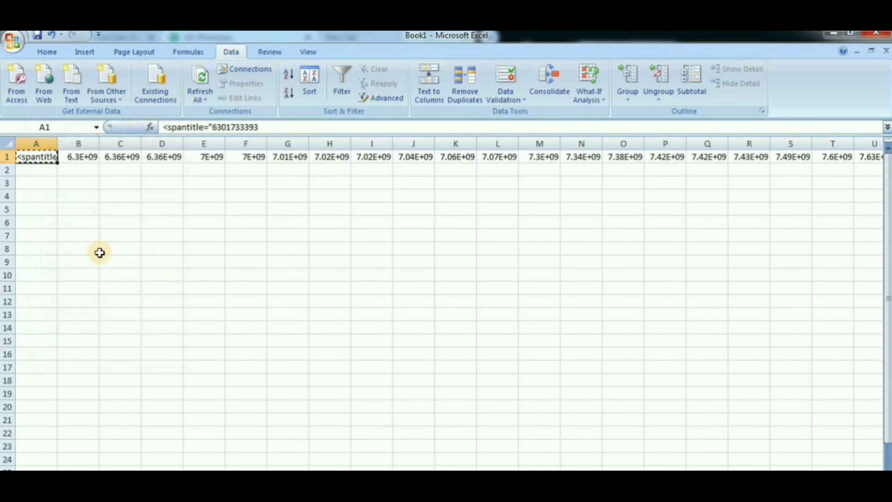
click(35, 195)
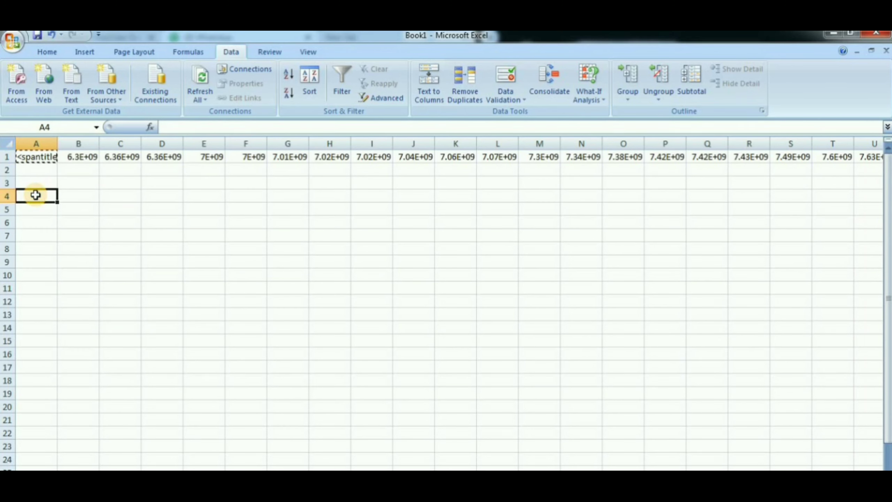
key(ctrl+v)
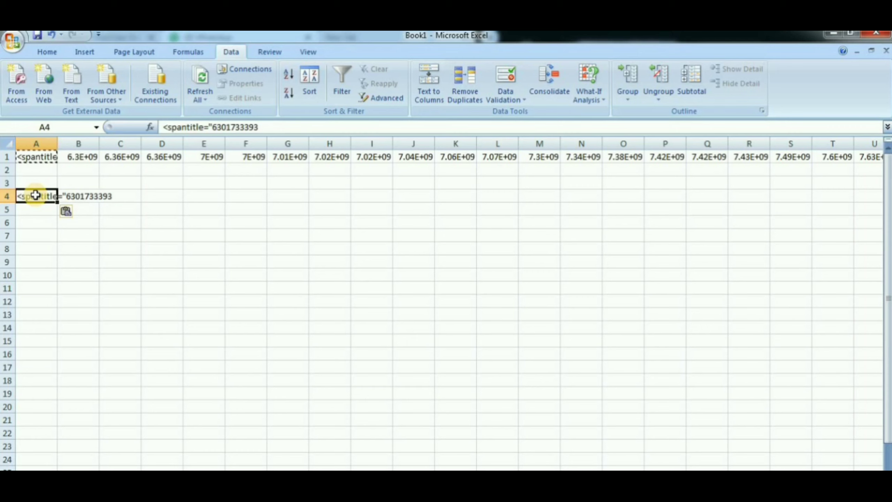
key(ctrl+z)
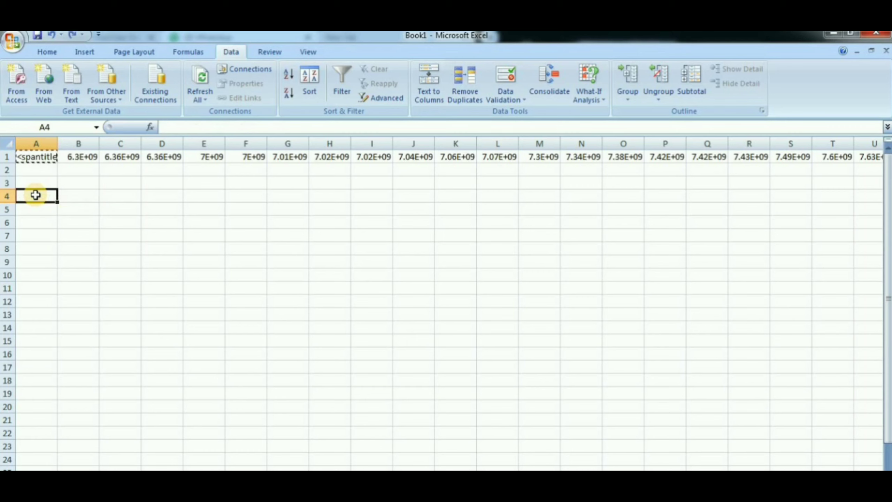
Copy the whole of row 1 and paste it transposed into column A, starting at cell A4.
click(7, 157)
right_click(27, 157)
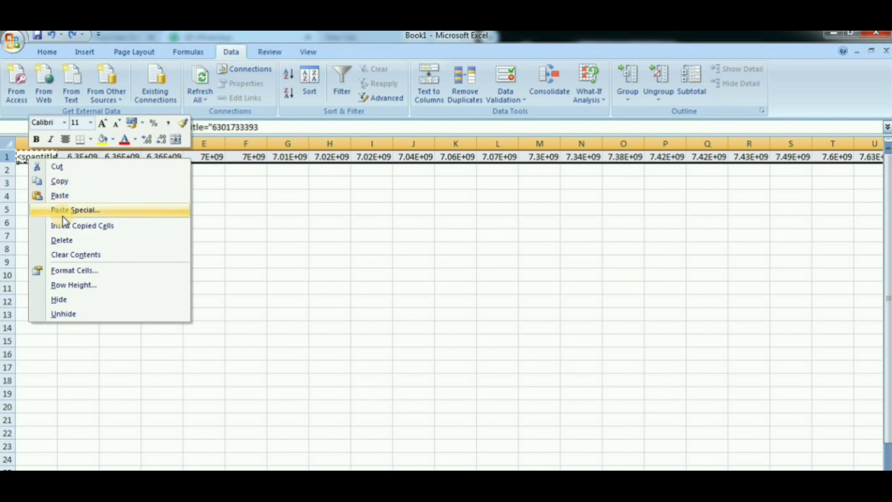
click(59, 181)
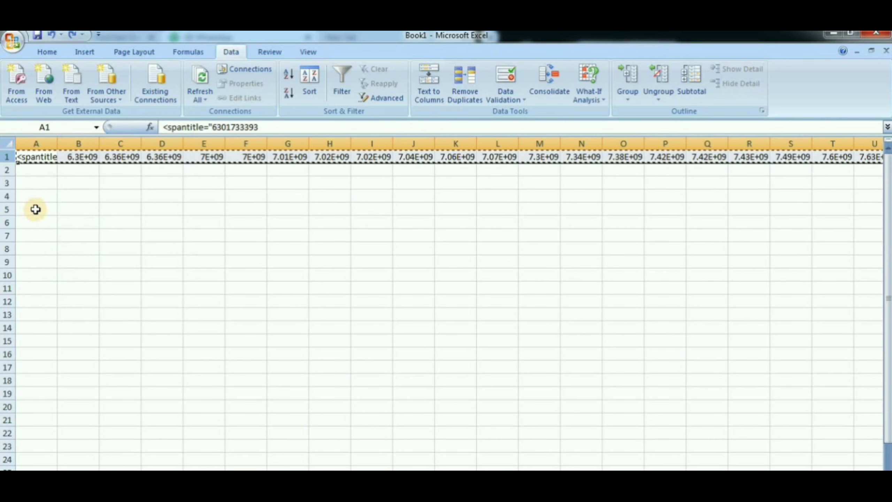
click(33, 201)
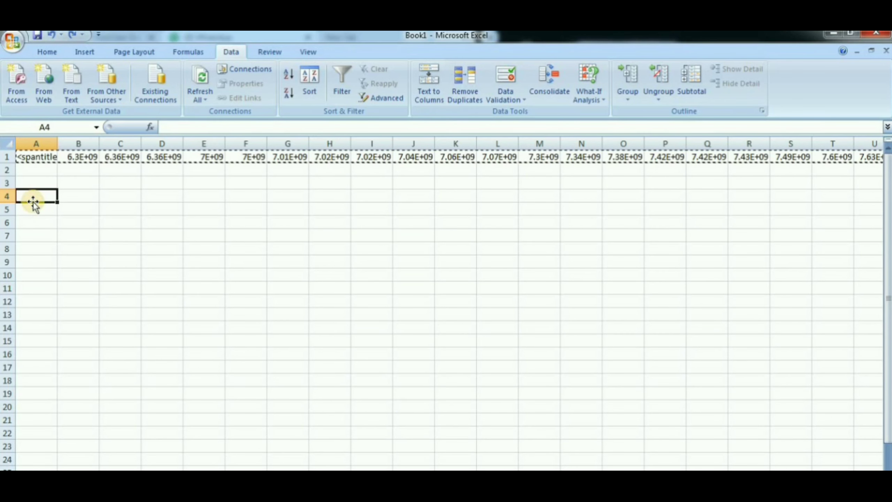
right_click(33, 198)
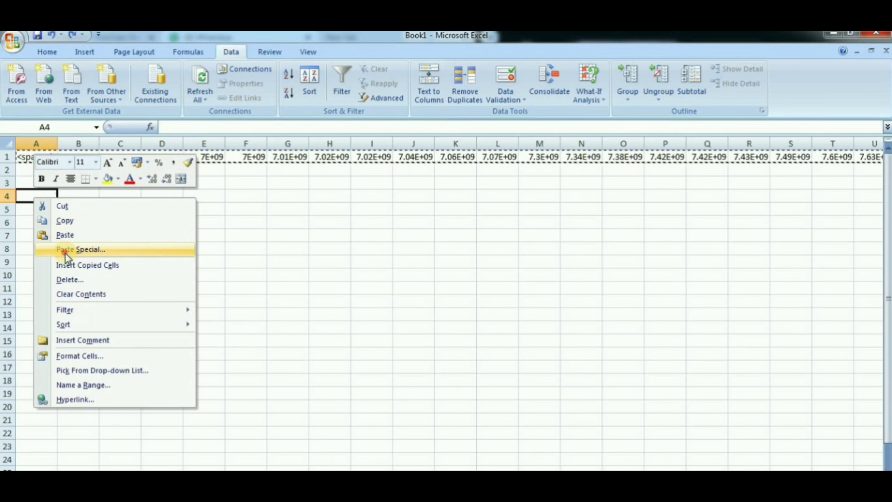
click(88, 250)
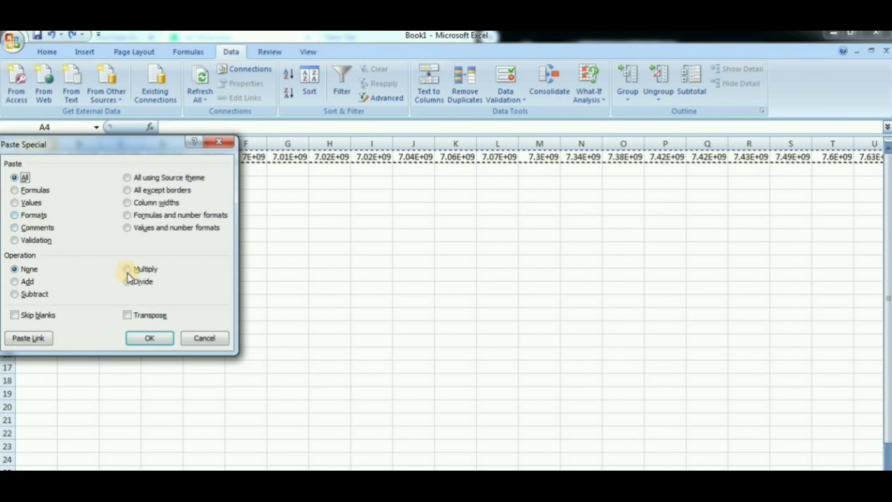
click(129, 315)
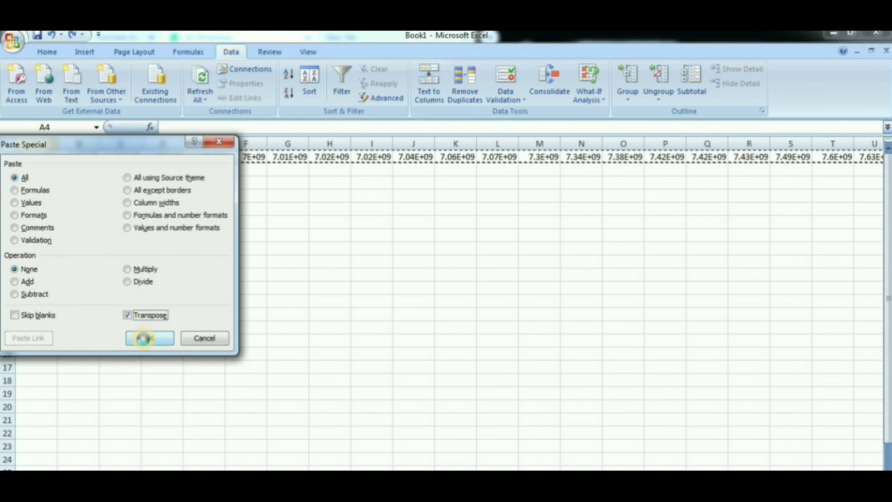
click(143, 338)
click(145, 292)
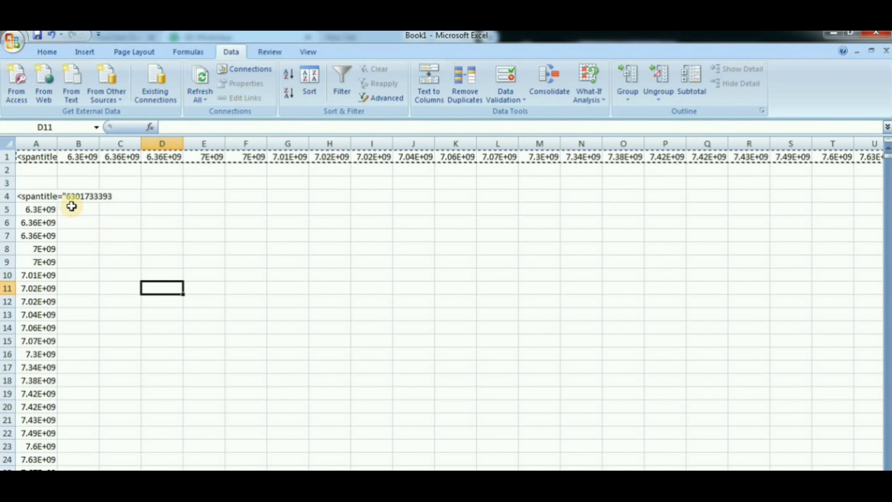
Widen column A so the full numbers fit, and clear the contents of row 1.
click(37, 143)
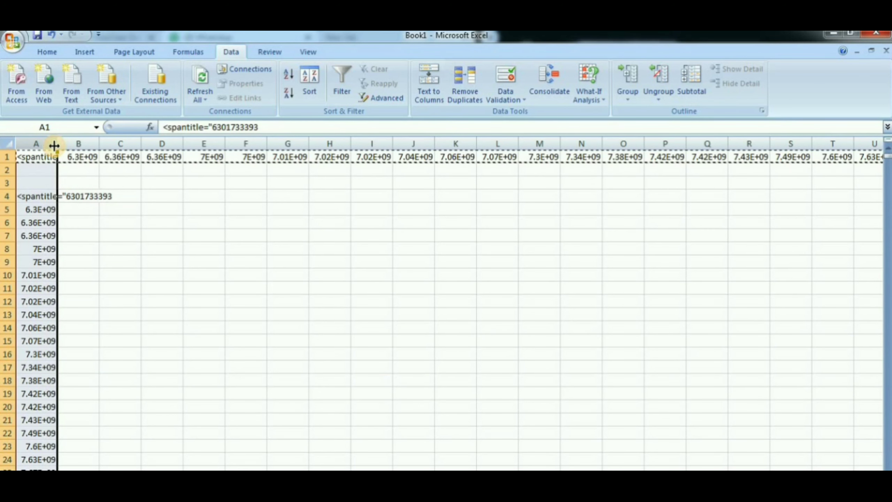
drag(54, 144, 129, 144)
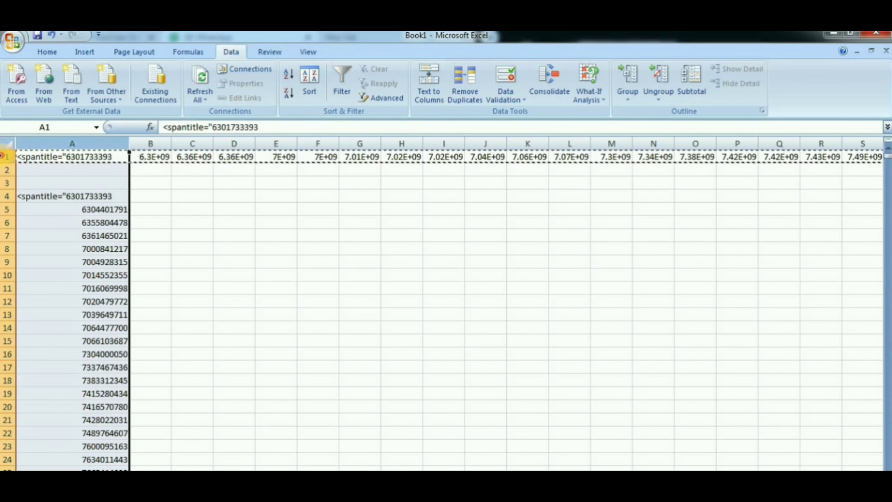
click(2, 156)
key(Delete)
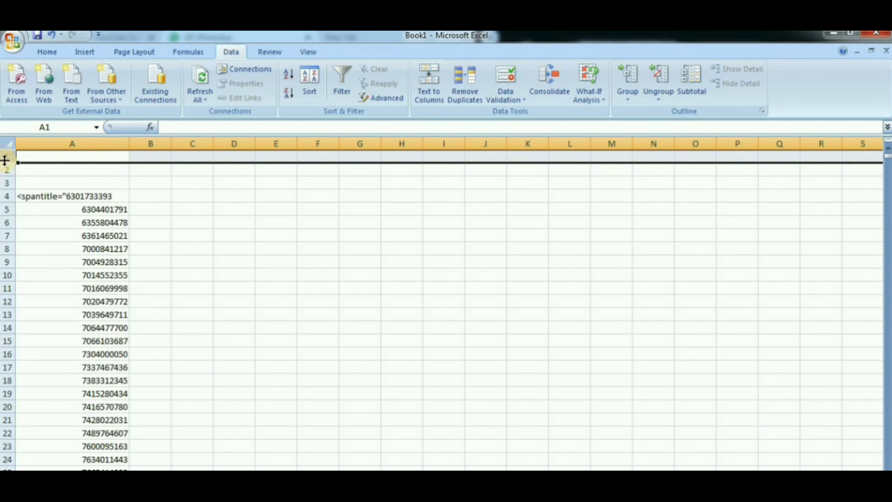
Remove the <spantitle=" prefix in front of the phone number in cell A4.
click(64, 196)
double_click(68, 195)
drag(64, 195, 20, 195)
key(BackSpace)
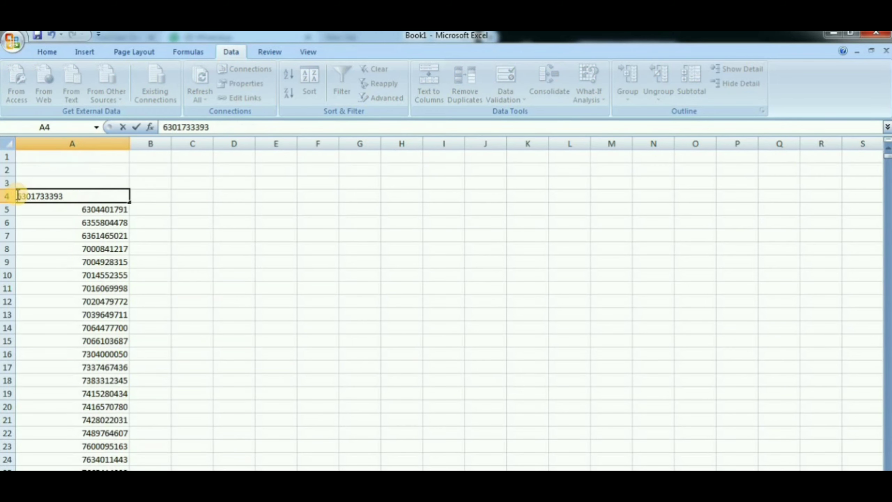
click(266, 232)
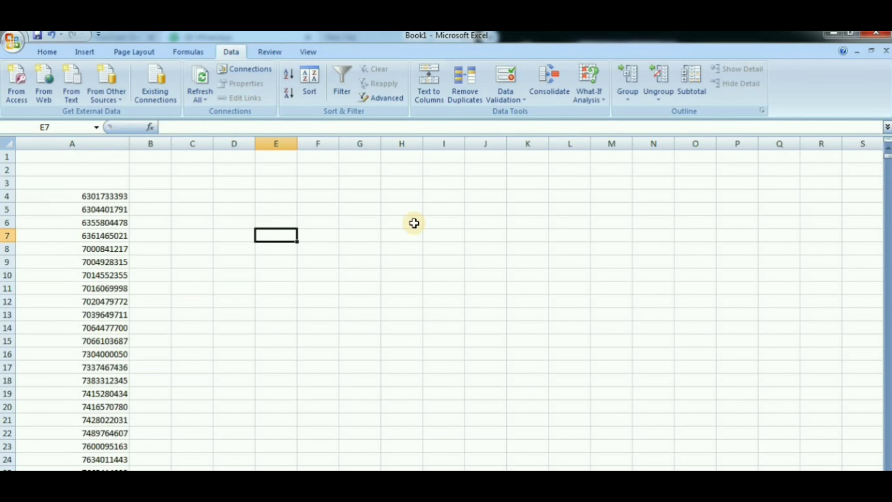
Look through the numbers in column A down to about row 174 for leftover code and repeated entries.
key(Down)
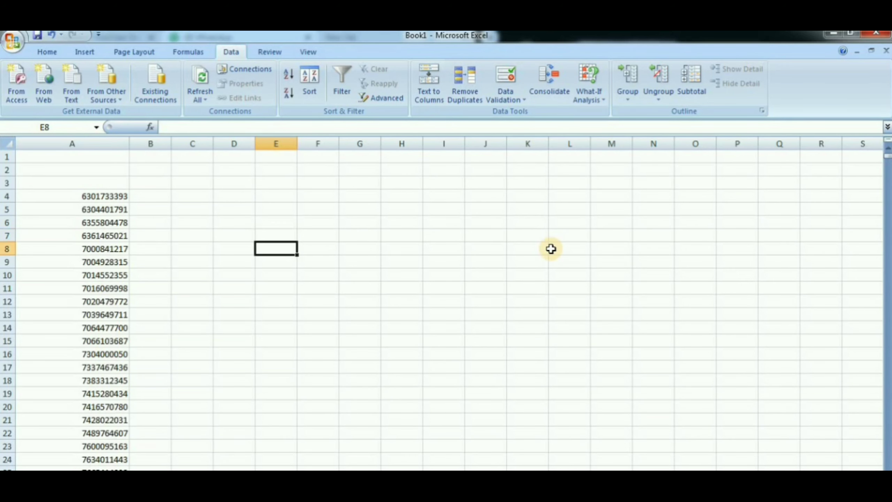
key(Down)
key(Down)
key(Down)
key(Down)
key(Down)
key(Down)
key(Down)
key(Down)
key(Down)
key(Down)
key(Down)
key(Down)
key(Down)
key(Down)
key(Down)
key(Down)
key(Down)
key(Down)
key(Down)
key(Down)
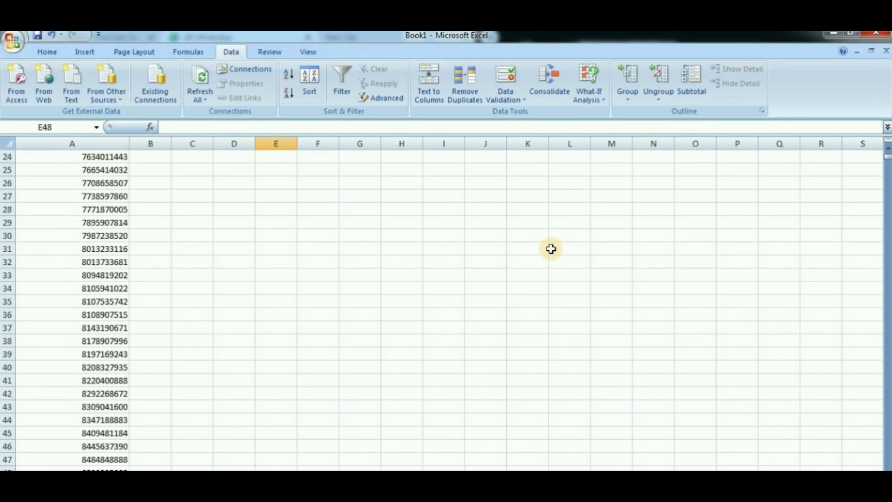
key(Down)
key(Down)
key(Down)
key(Down)
key(Down)
key(Down)
key(Down)
key(Down)
key(Down)
key(Down)
key(Down)
key(Down)
key(Down)
key(Down)
key(Down)
key(Down)
key(Down)
key(Down)
key(Down)
key(Down)
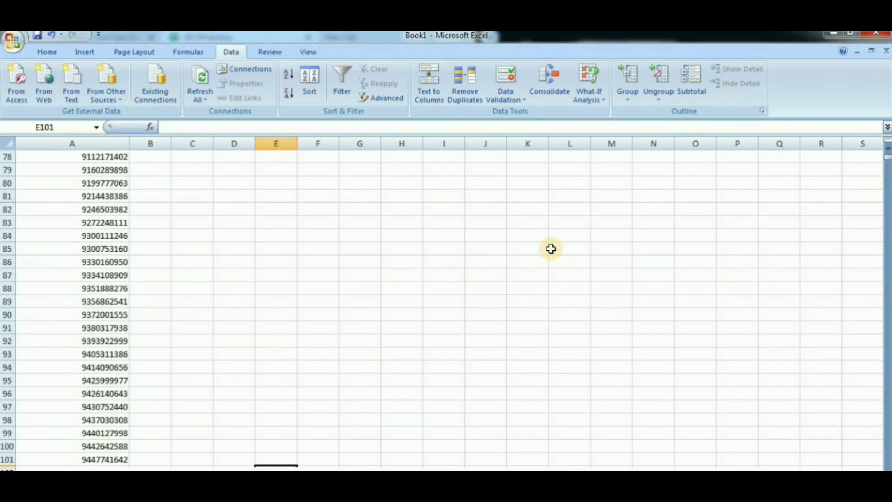
key(Down)
key(Down)
key(Down)
key(Down)
key(Down)
key(Down)
key(Down)
key(Down)
key(Down)
key(Down)
key(Down)
key(Down)
key(Down)
key(Down)
key(Down)
key(Down)
key(Down)
key(Down)
key(Down)
key(Down)
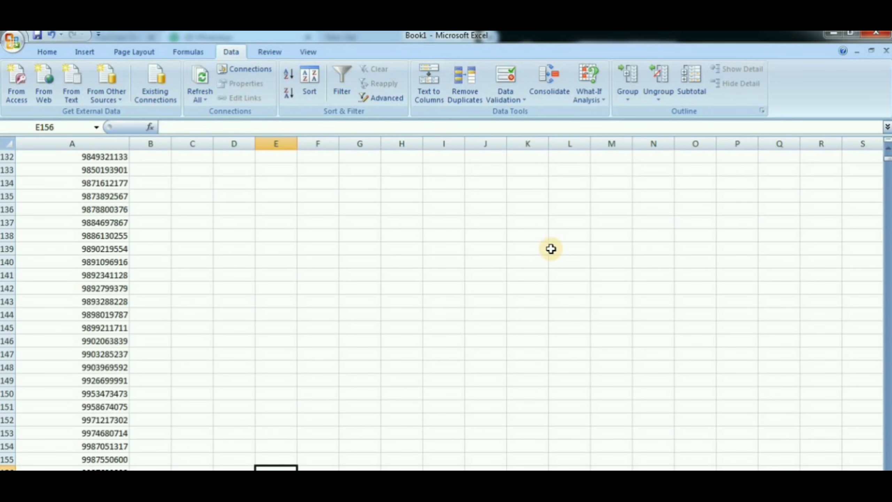
key(Down)
key(Down)
key(Down)
key(Down)
key(Down)
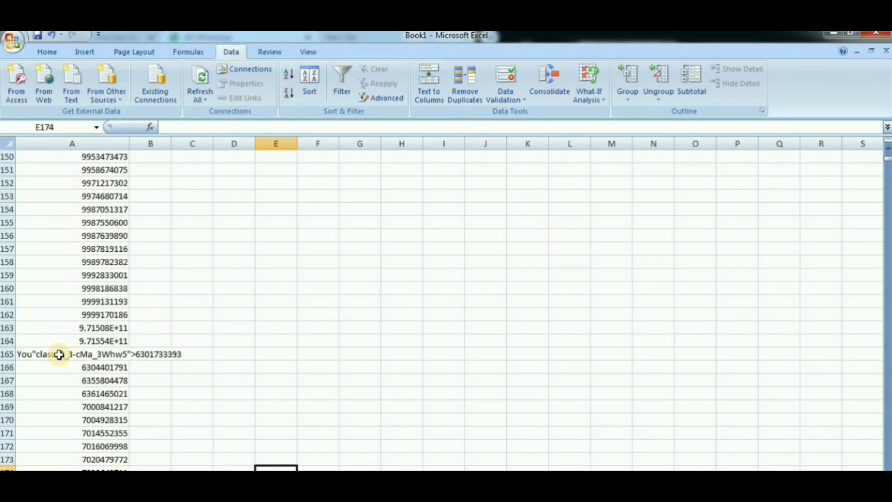
Delete the repeated number list in cells A165 to A326, including the leftover class and span code.
drag(18, 352, 92, 470)
drag(72, 468, 95, 423)
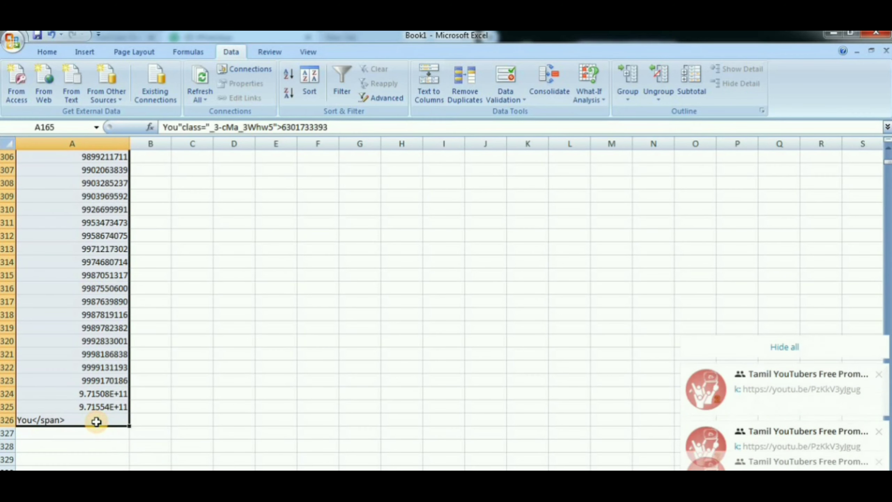
key(BackSpace)
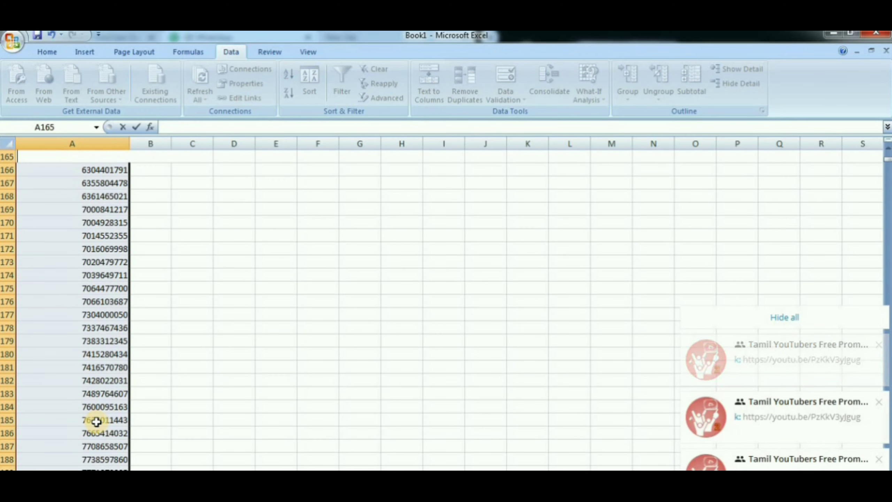
key(Escape)
right_click(98, 399)
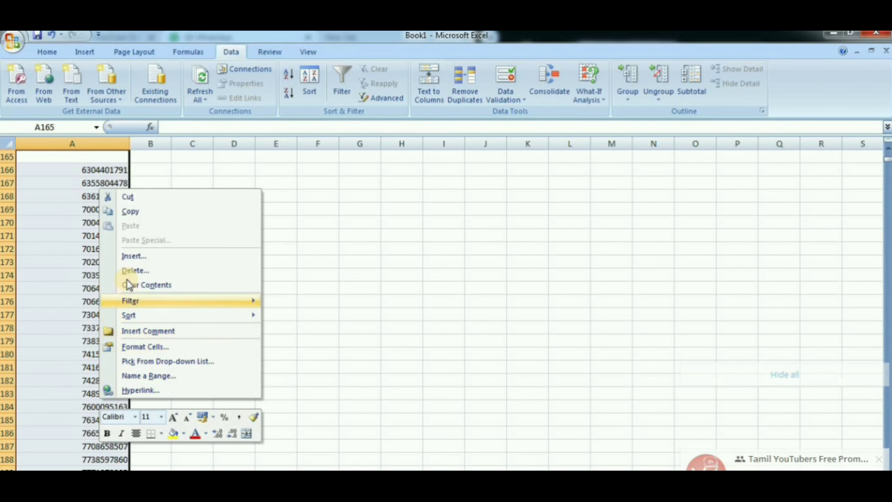
click(128, 269)
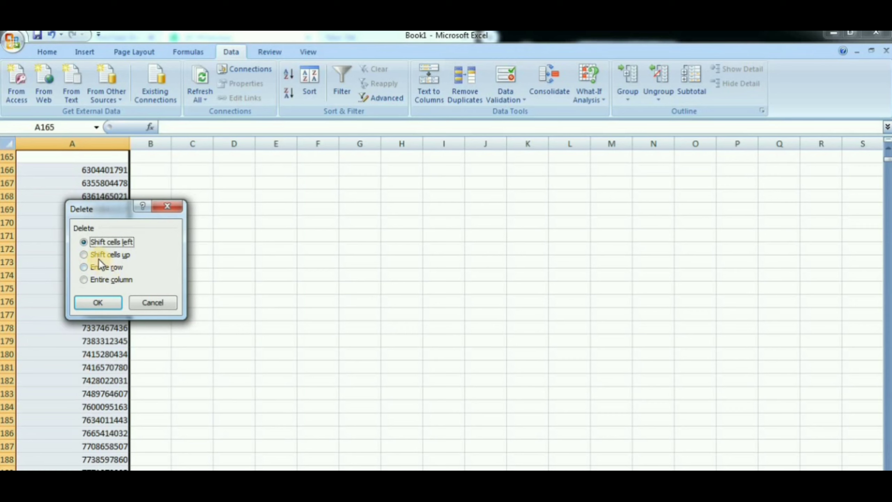
click(103, 299)
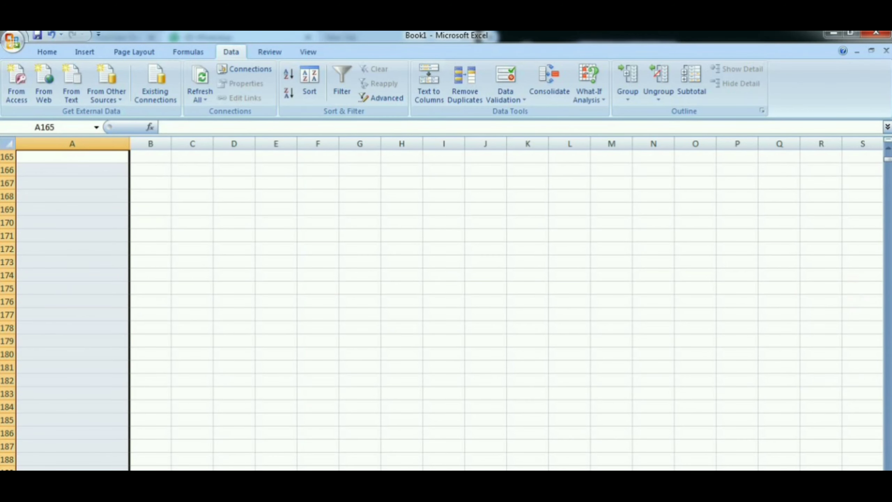
Clear the contents of rows 163 and 164, which hold the two longer numbers shown in scientific notation.
scroll(887, 154, up, 3)
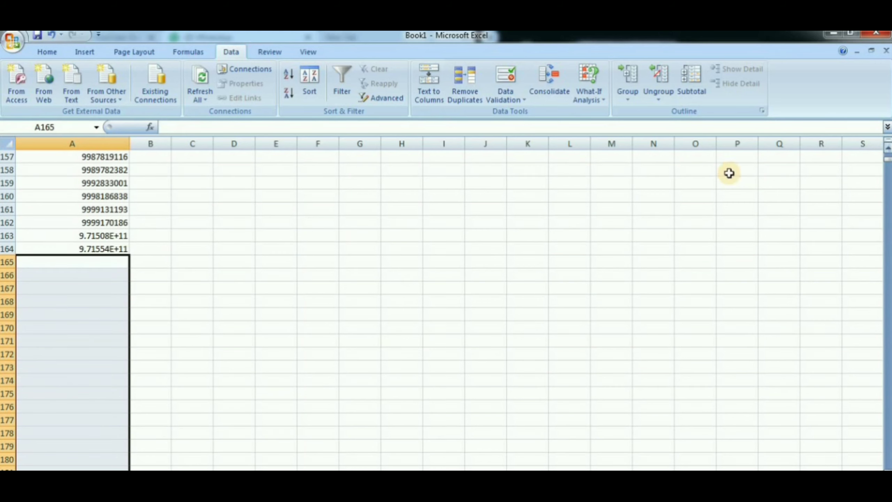
drag(7, 236, 11, 249)
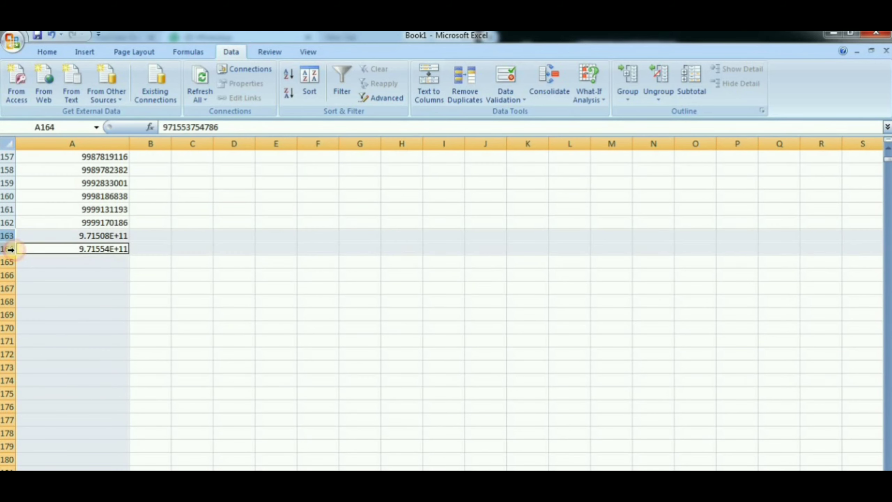
key(Delete)
click(311, 271)
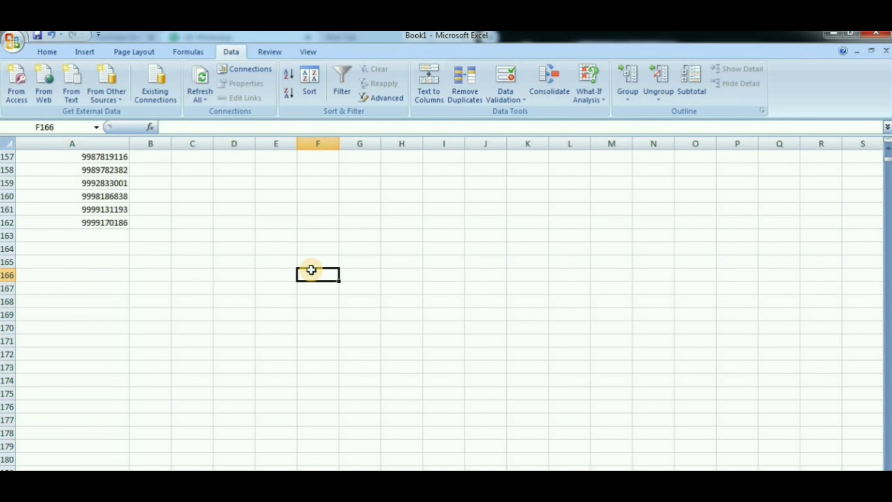
Delete the empty cells A2 to A3 above the number list with the cells shifted up, and select column A.
drag(887, 160, 886, 153)
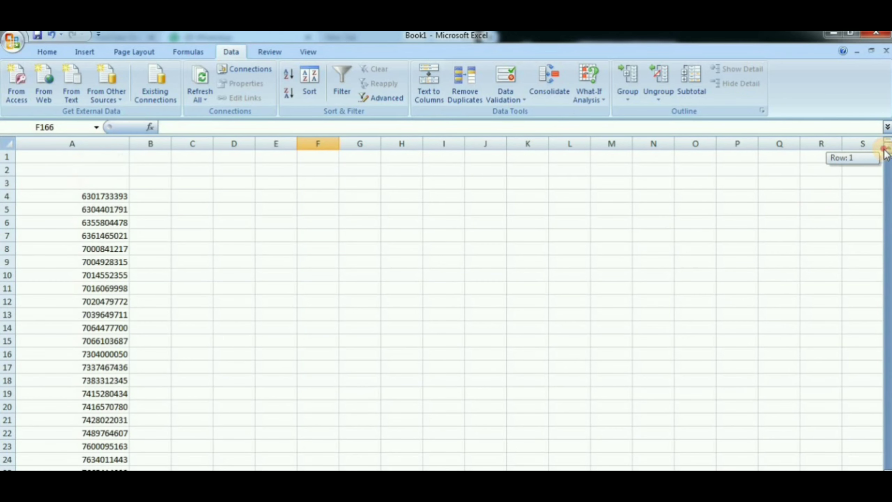
click(111, 143)
click(148, 195)
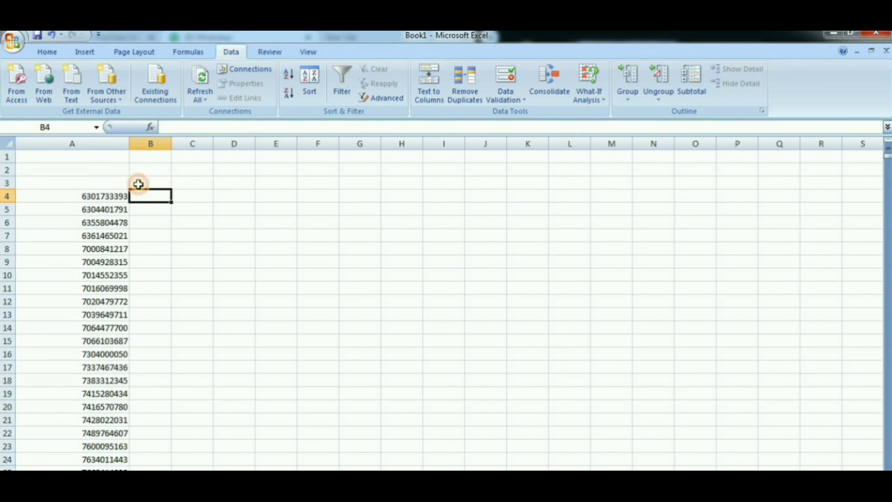
click(72, 182)
drag(71, 182, 54, 167)
right_click(55, 168)
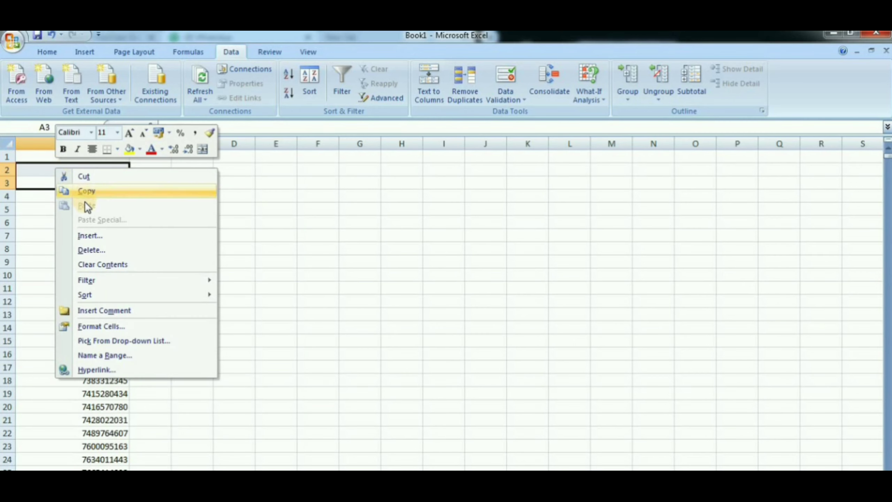
click(99, 248)
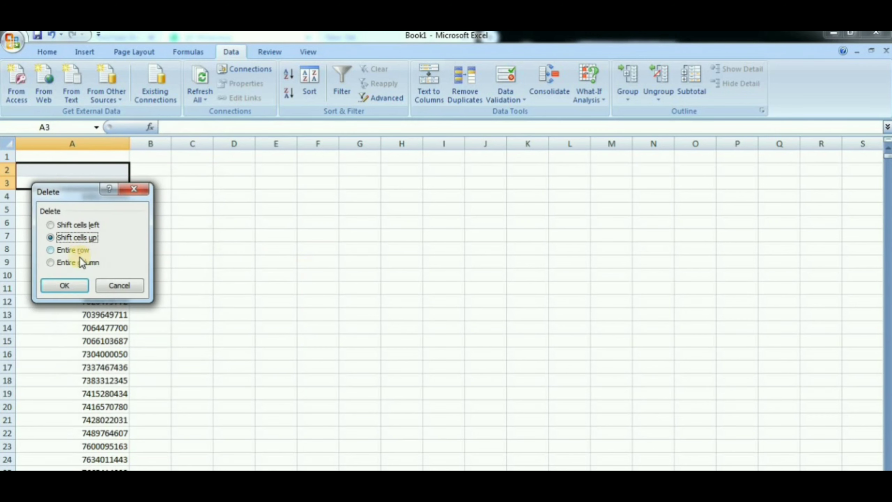
click(74, 282)
click(347, 214)
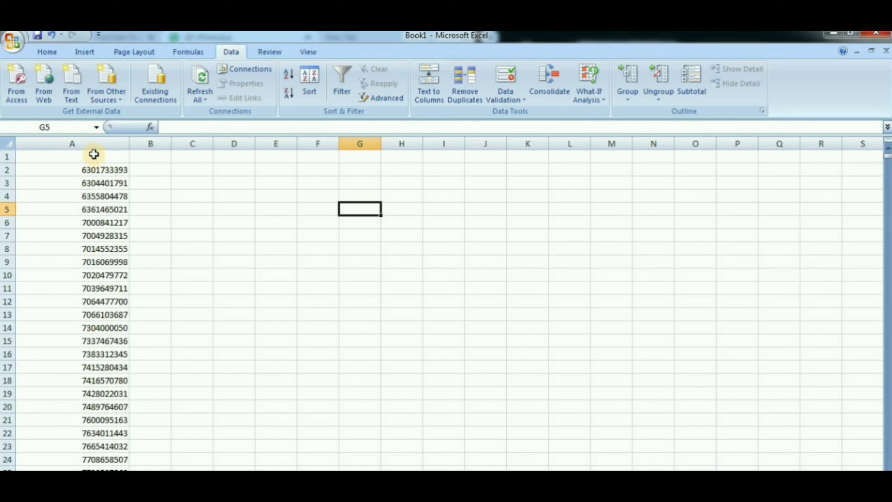
click(90, 142)
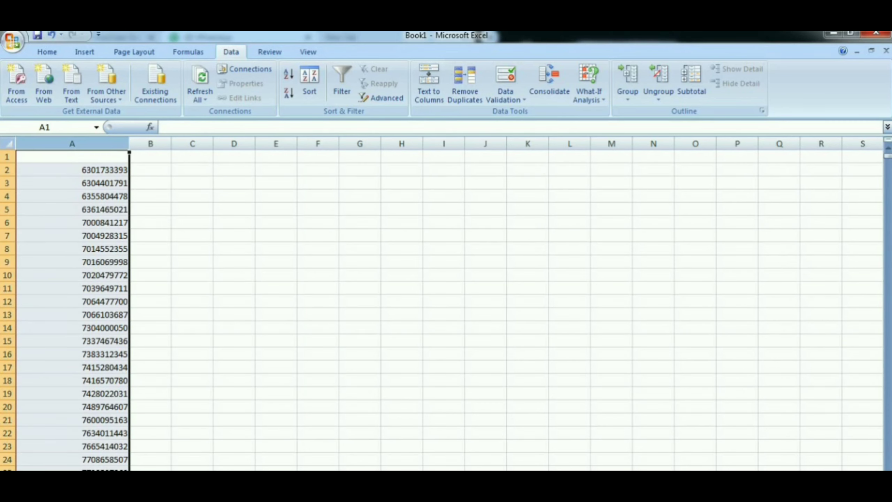
Switch to Notepad and replace the whole note with "now all contact numbers in the col".
key(alt+Tab)
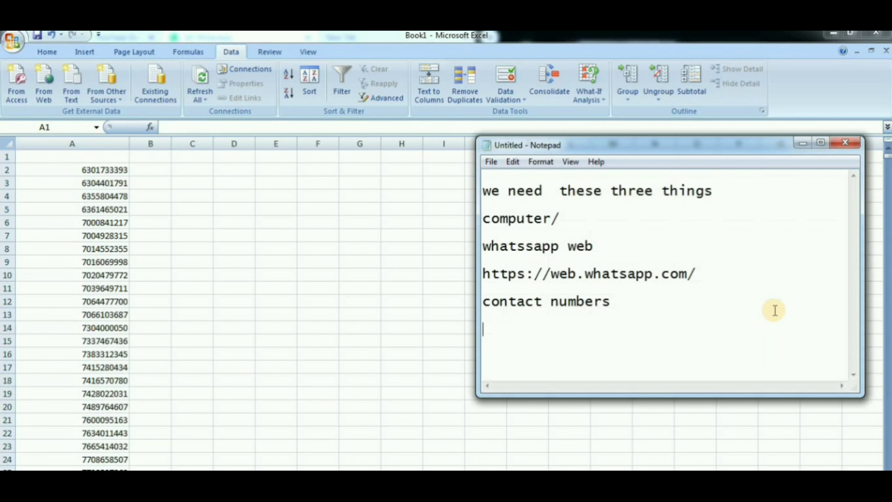
key(ctrl+a)
text(n)
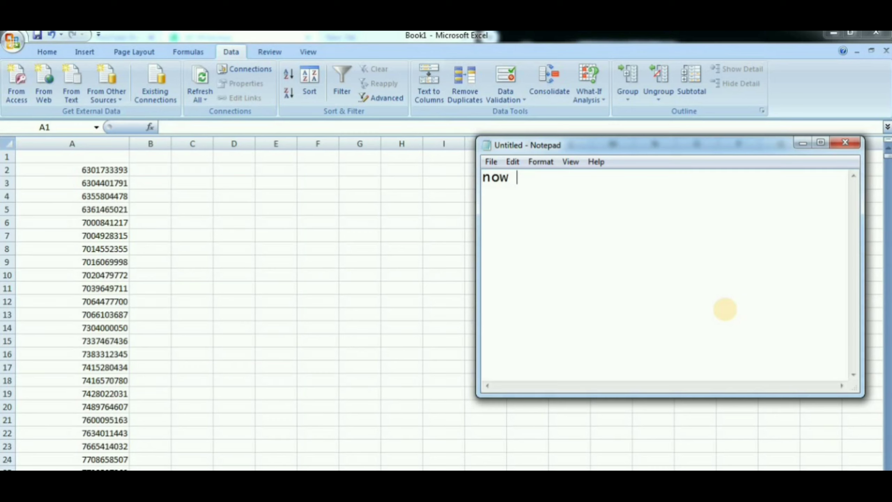
text(ow  all contact numbers )
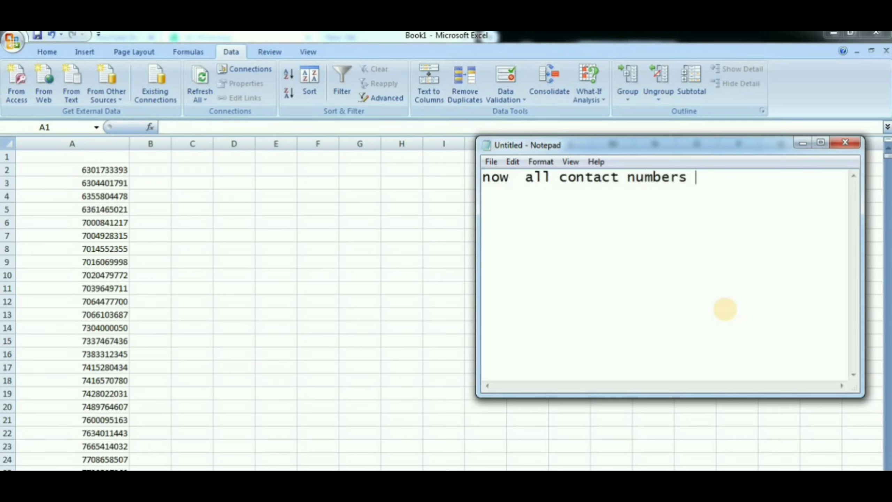
text(in the col)
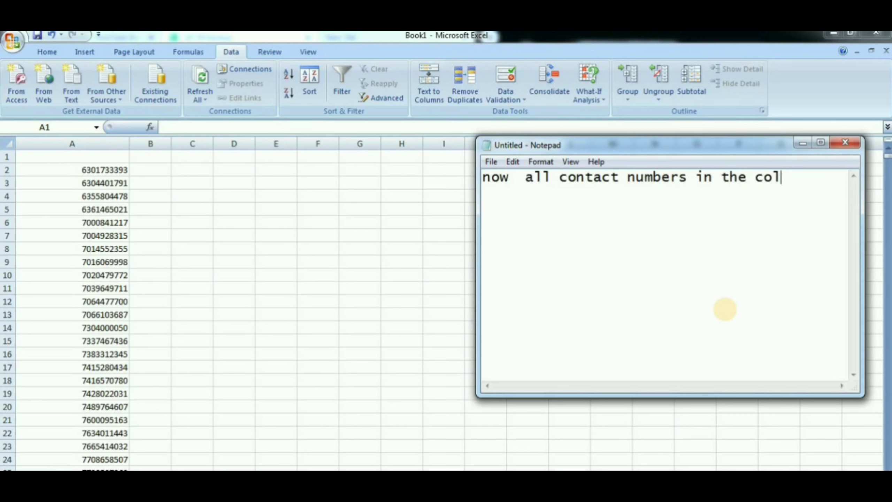